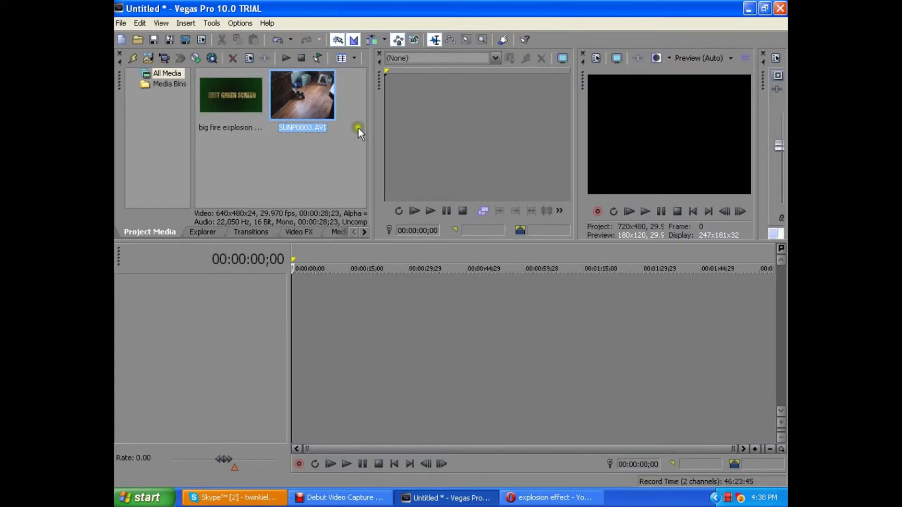
Place SUNP0003.AVI at the timeline start and insert an empty video track above it.
{"action": "mouse_move", "coordinate": [307, 95]}
{"action": "left_mouse_down"}
{"action": "mouse_move", "coordinate": [366, 260]}
{"action": "mouse_move", "coordinate": [296, 314]}
{"action": "left_mouse_up"}
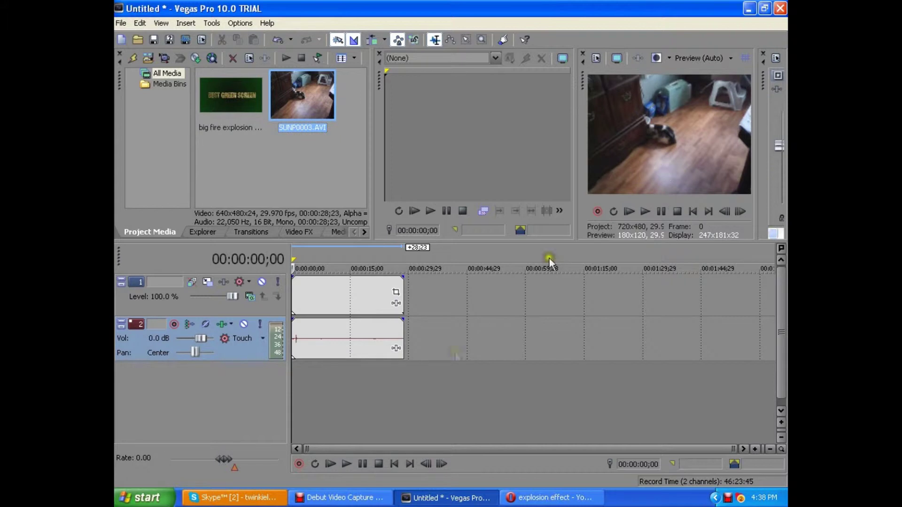
{"action": "right_click", "coordinate": [419, 373]}
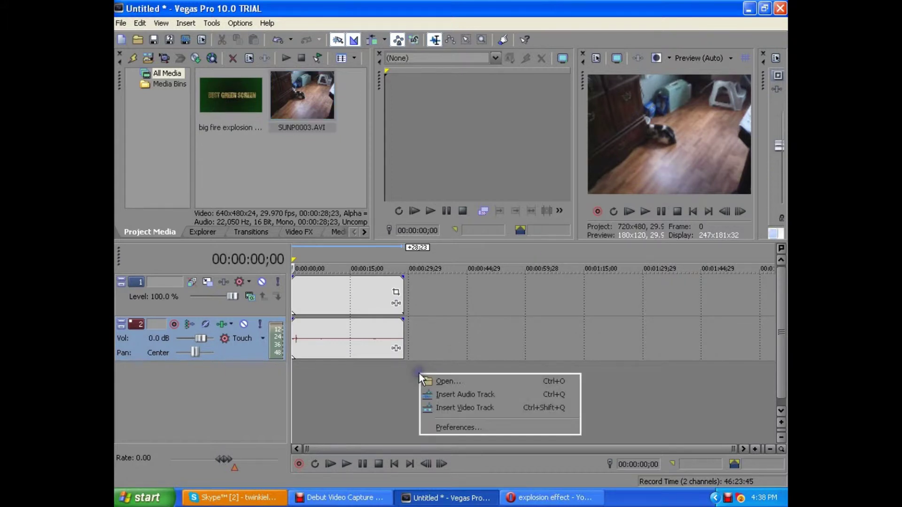
{"action": "right_click", "coordinate": [380, 388]}
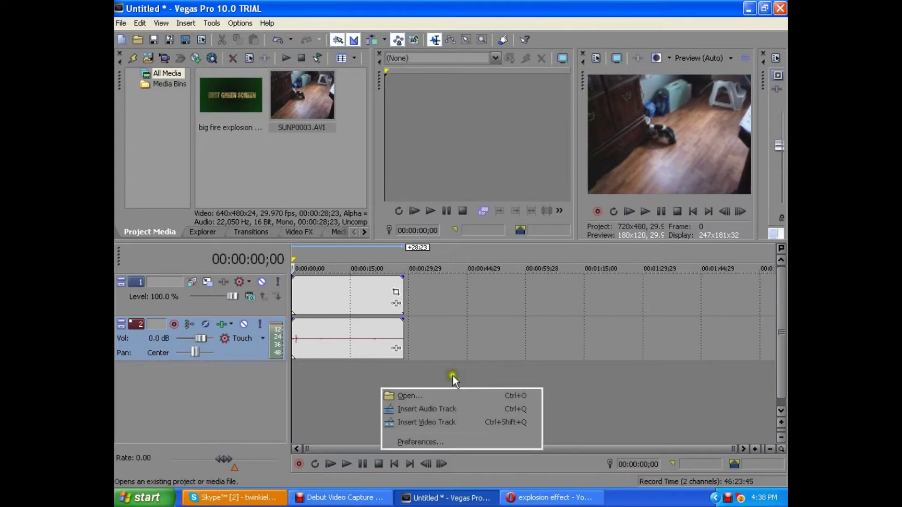
{"action": "left_click", "coordinate": [460, 422]}
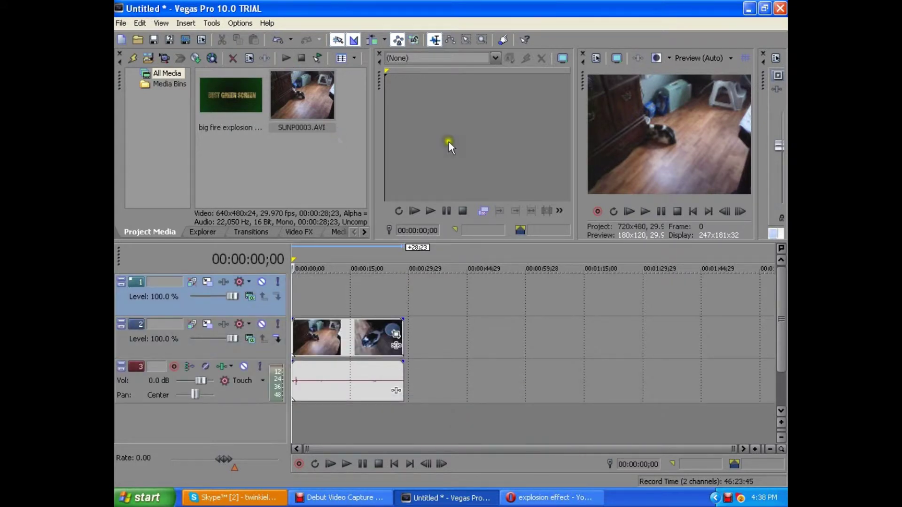
Preview the cat clip, then split it and its audio at 14;21.
{"action": "left_click", "coordinate": [662, 212]}
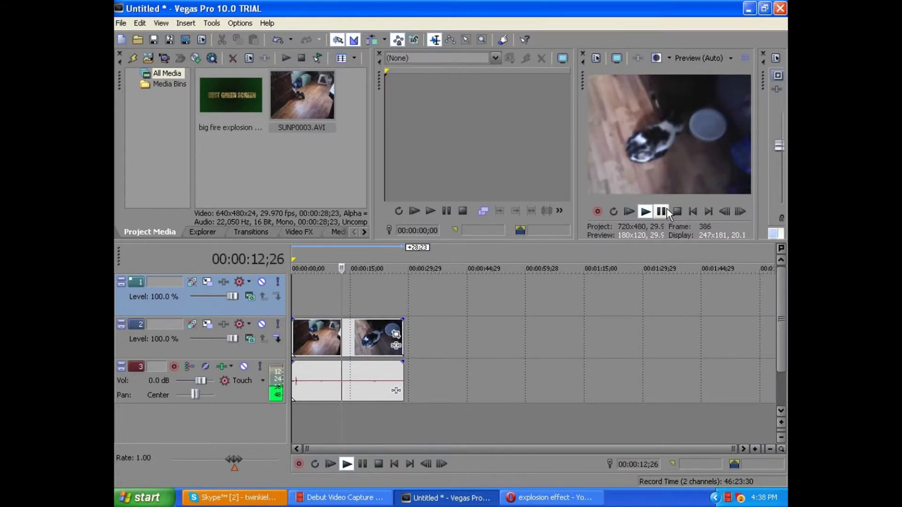
{"action": "left_click", "coordinate": [667, 209]}
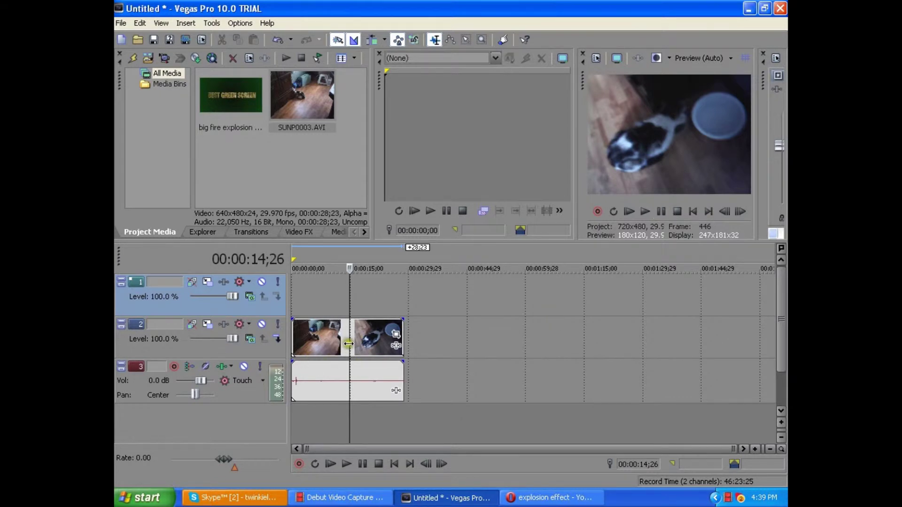
{"action": "left_click", "coordinate": [348, 343]}
{"action": "key", "text": "s"}
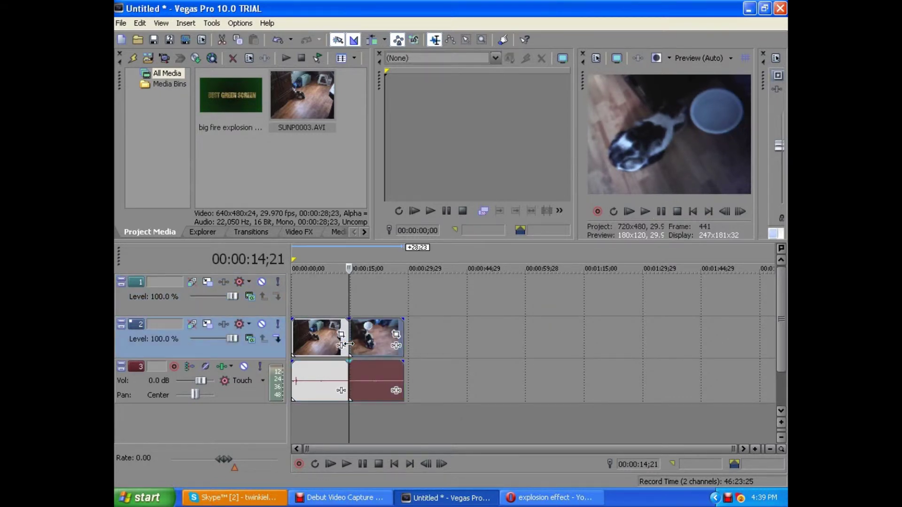
Drop the fire explosion clip on track 1 at 14;21 and play it from the cut.
{"action": "mouse_move", "coordinate": [241, 109]}
{"action": "left_mouse_down"}
{"action": "mouse_move", "coordinate": [363, 297]}
{"action": "mouse_move", "coordinate": [354, 298]}
{"action": "left_mouse_up"}
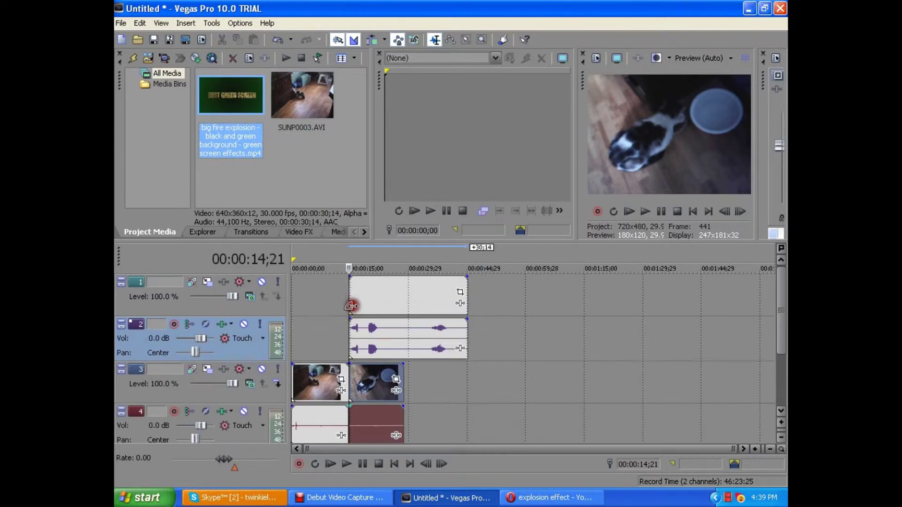
{"action": "left_click", "coordinate": [336, 374]}
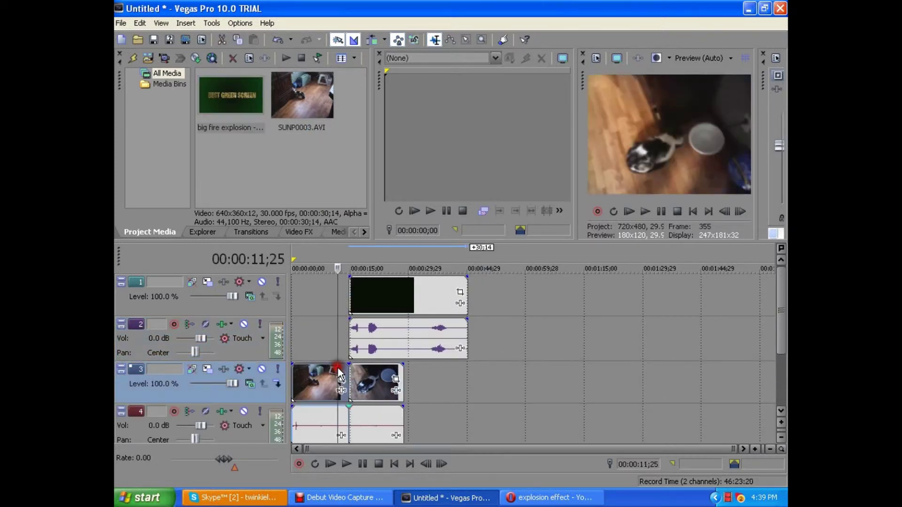
{"action": "left_click", "coordinate": [352, 340]}
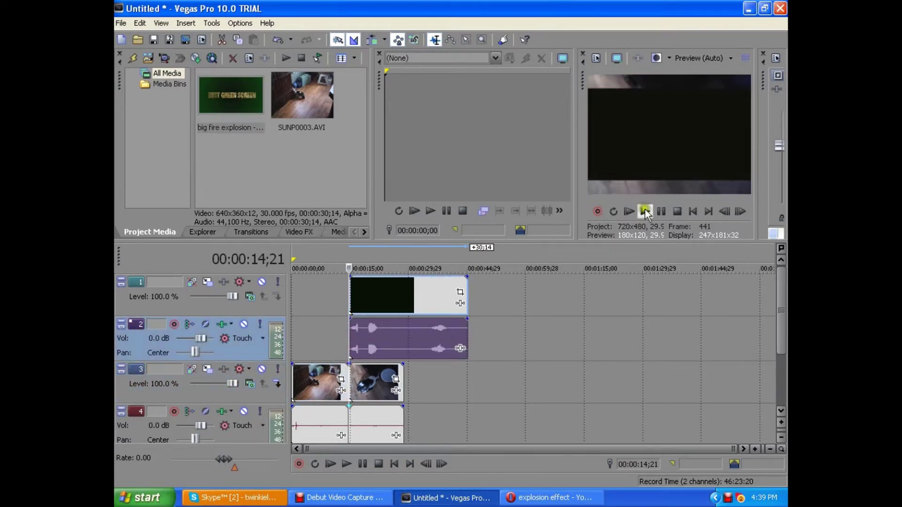
{"action": "left_click", "coordinate": [662, 210]}
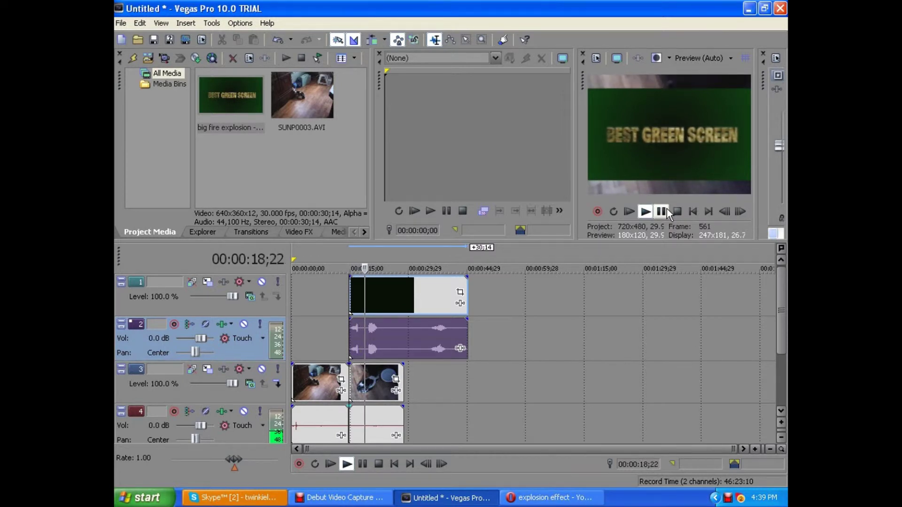
{"action": "left_click", "coordinate": [666, 209]}
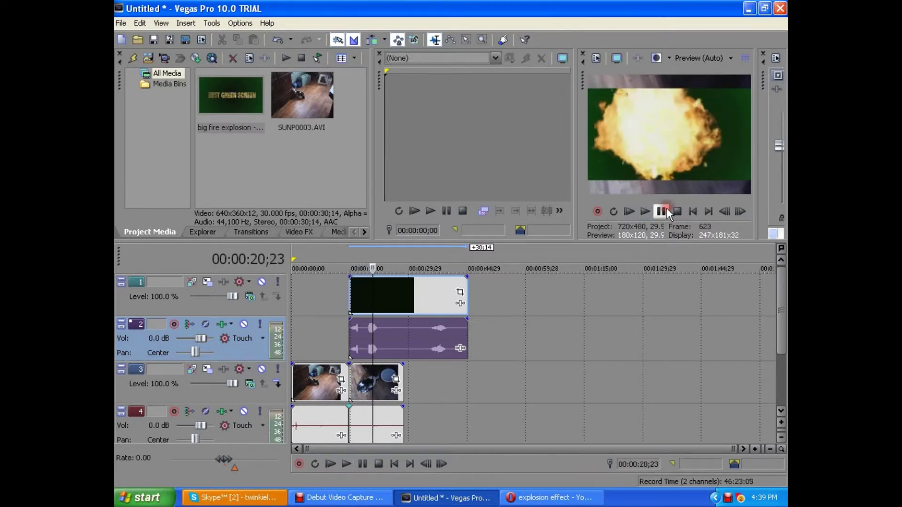
{"action": "left_click", "coordinate": [726, 208]}
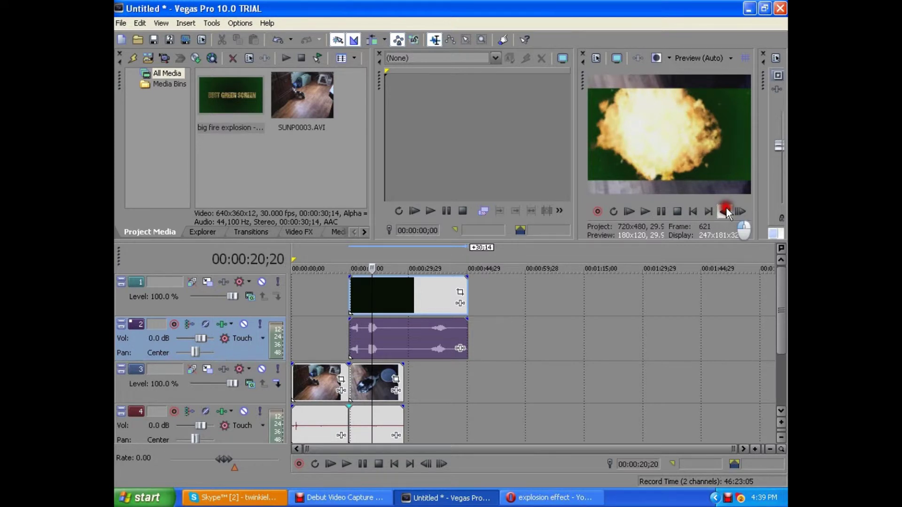
{"action": "left_click", "coordinate": [726, 208]}
{"action": "left_click", "coordinate": [726, 207]}
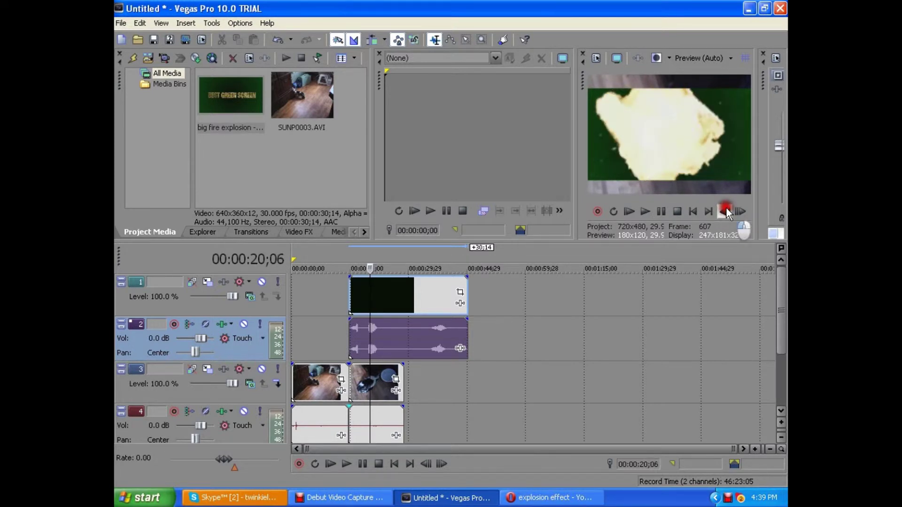
{"action": "left_click", "coordinate": [726, 208]}
{"action": "left_click", "coordinate": [727, 207]}
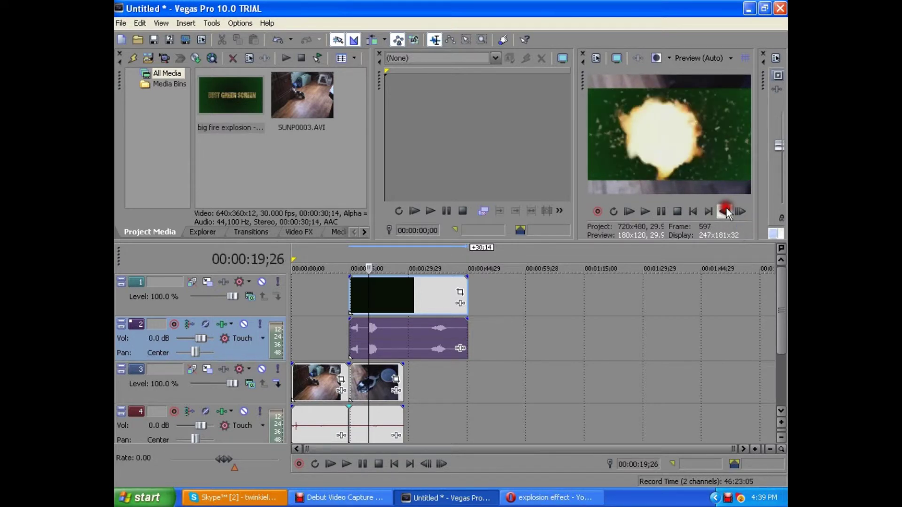
{"action": "left_click", "coordinate": [726, 208]}
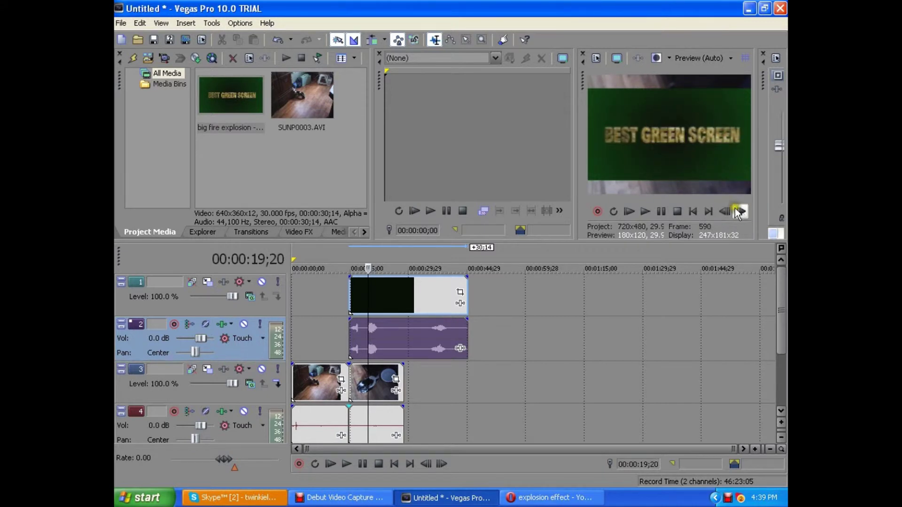
{"action": "left_click", "coordinate": [740, 211]}
{"action": "left_click", "coordinate": [740, 212]}
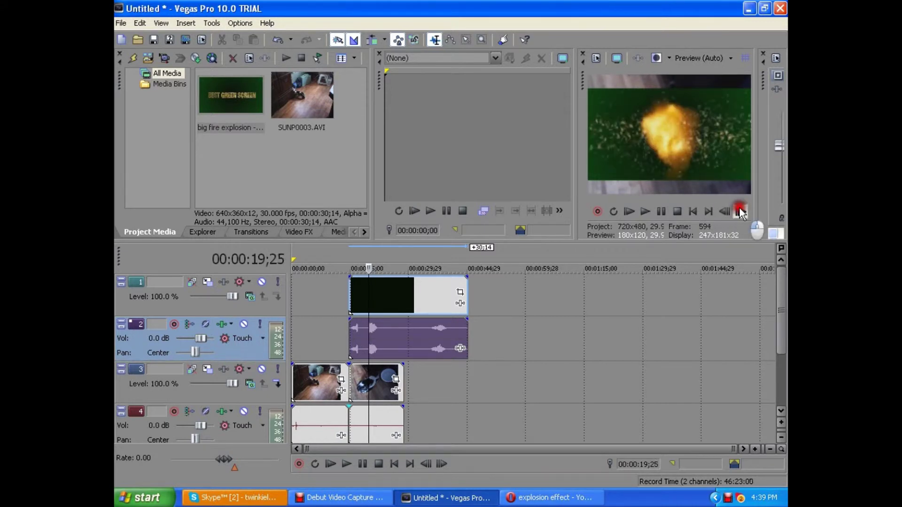
{"action": "left_click", "coordinate": [740, 212]}
{"action": "left_click", "coordinate": [740, 212]}
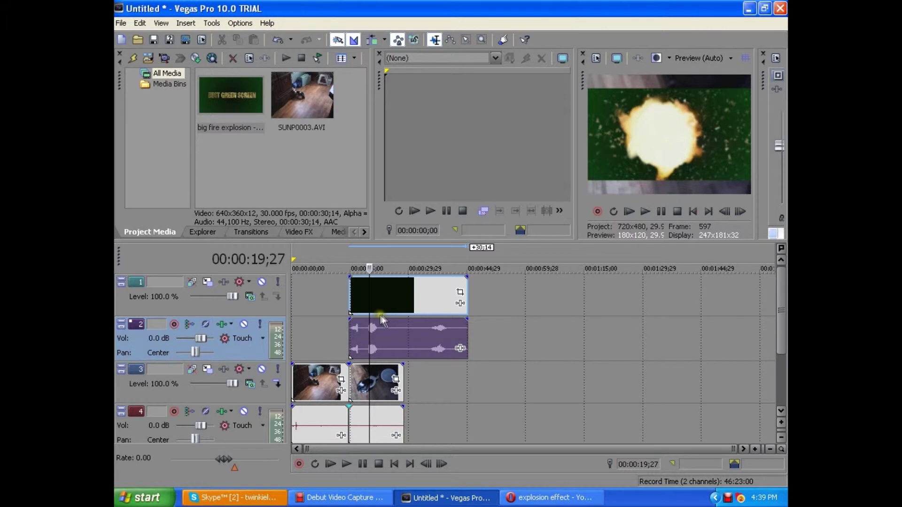
{"action": "left_click", "coordinate": [379, 314]}
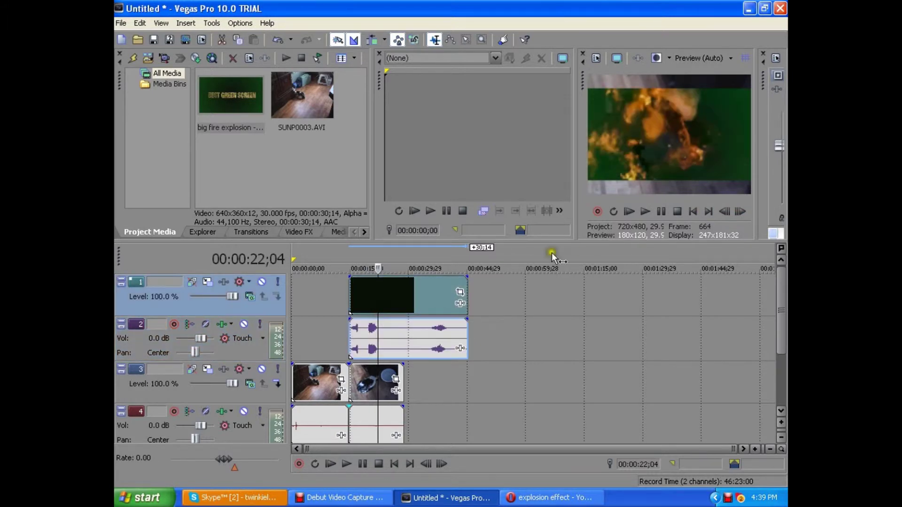
{"action": "left_click", "coordinate": [661, 212]}
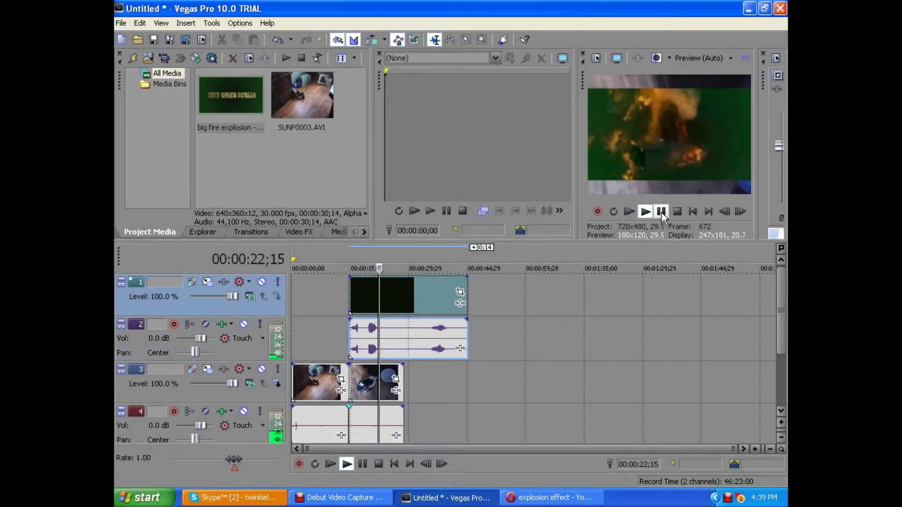
{"action": "left_click", "coordinate": [662, 213]}
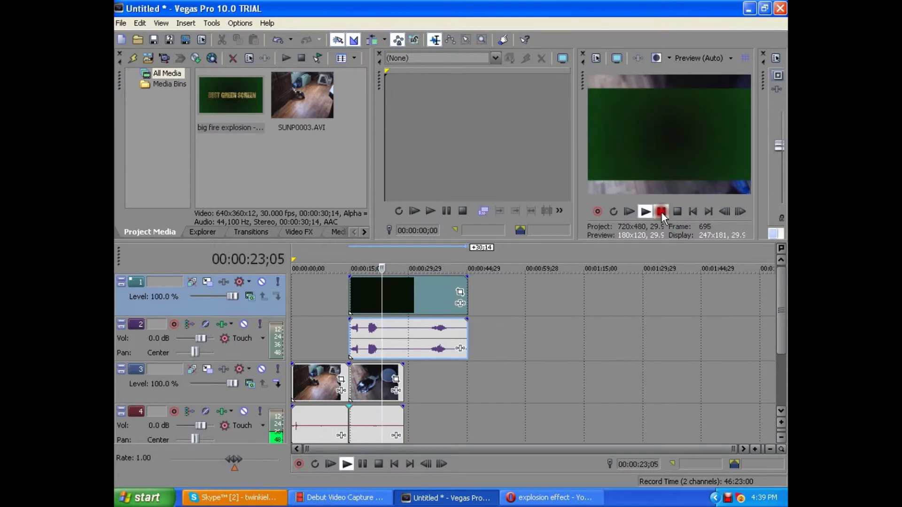
{"action": "left_click", "coordinate": [662, 213]}
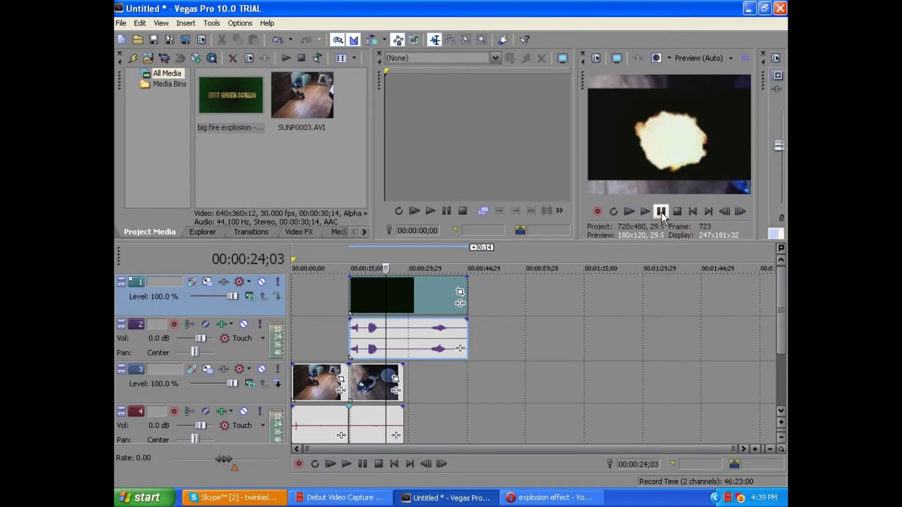
{"action": "left_click", "coordinate": [727, 212]}
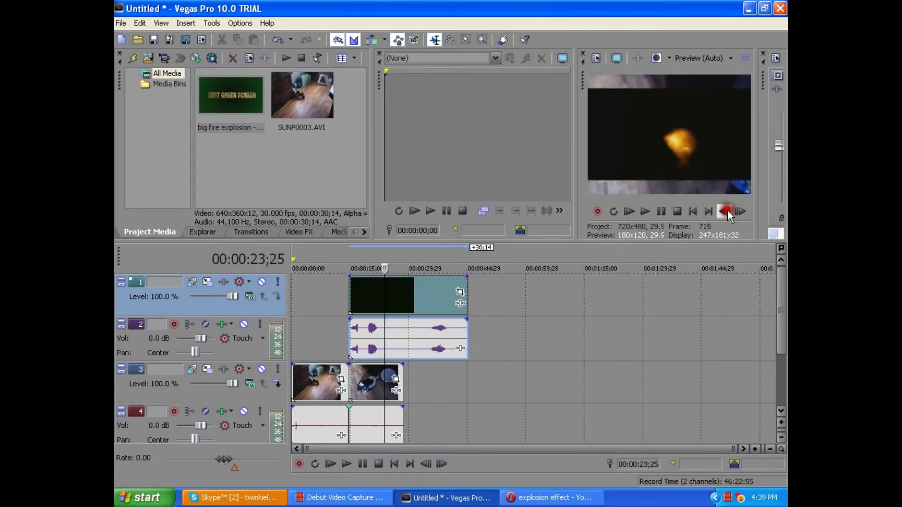
{"action": "left_click", "coordinate": [727, 212]}
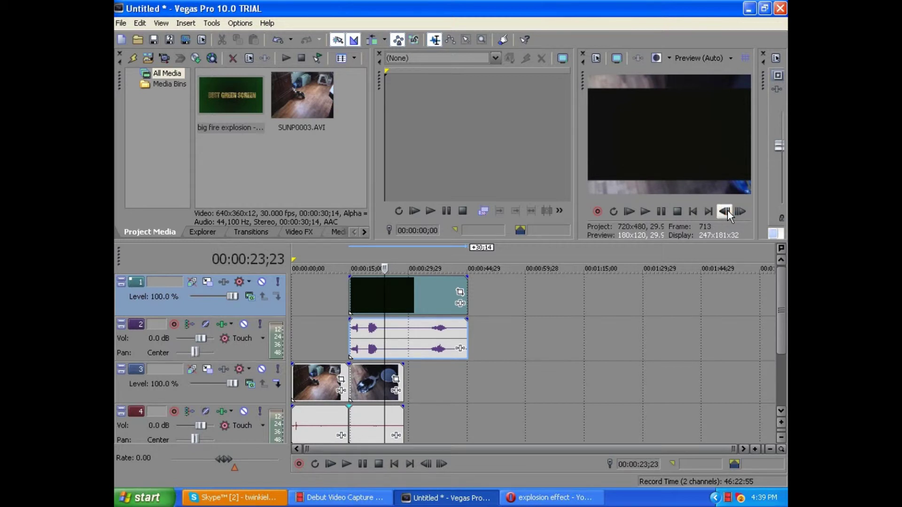
{"action": "key", "text": "s"}
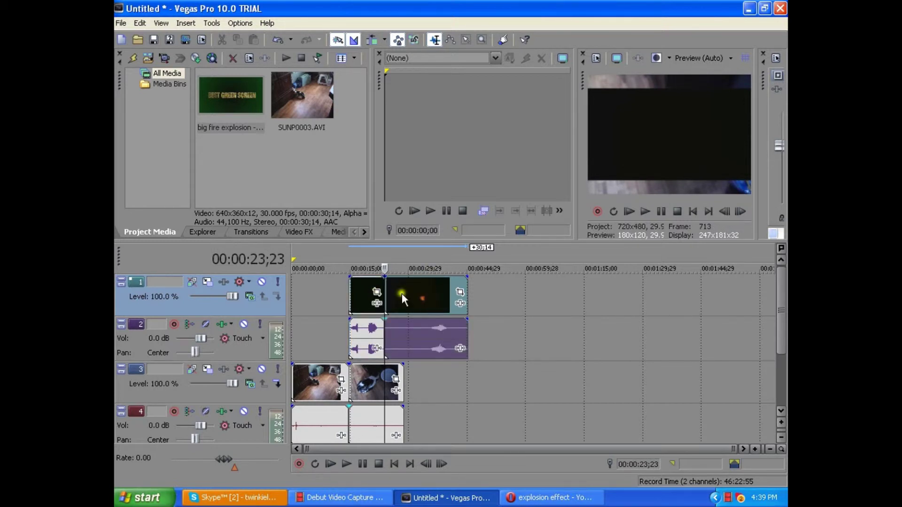
Delete the explosion's leftover lead-in pieces.
{"action": "left_click", "coordinate": [365, 290]}
{"action": "right_click", "coordinate": [365, 301]}
{"action": "left_click", "coordinate": [411, 324]}
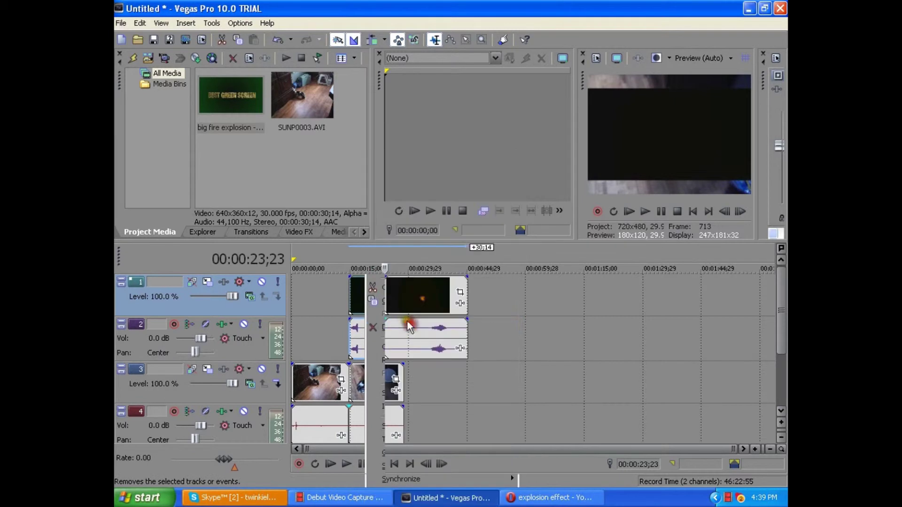
Slide the explosion video and audio to begin at the second cat clip's start.
{"action": "left_click_drag", "start_coordinate": [413, 297], "coordinate": [378, 308]}
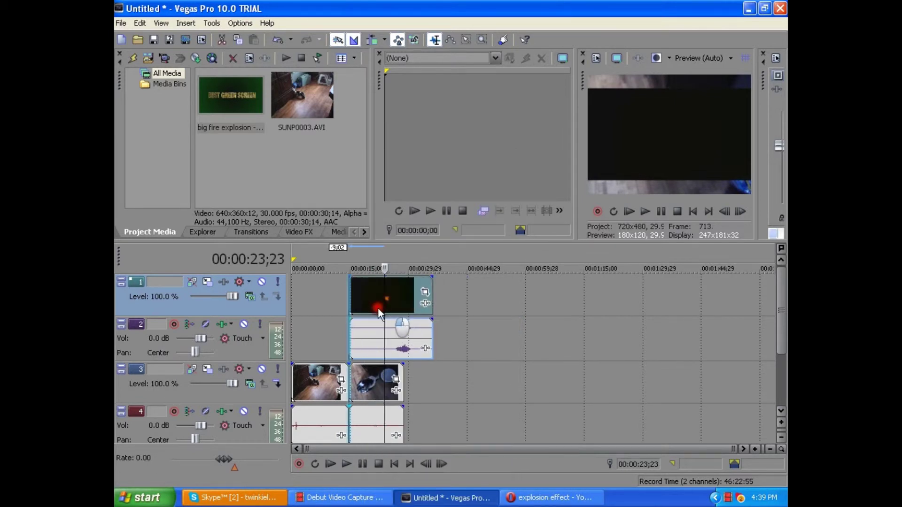
{"action": "left_click", "coordinate": [345, 368]}
{"action": "left_click", "coordinate": [362, 287]}
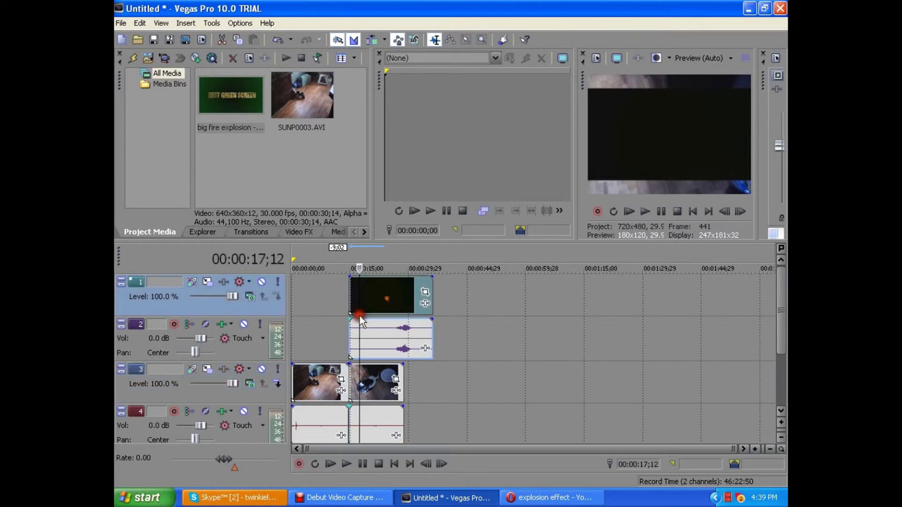
{"action": "left_click", "coordinate": [352, 327]}
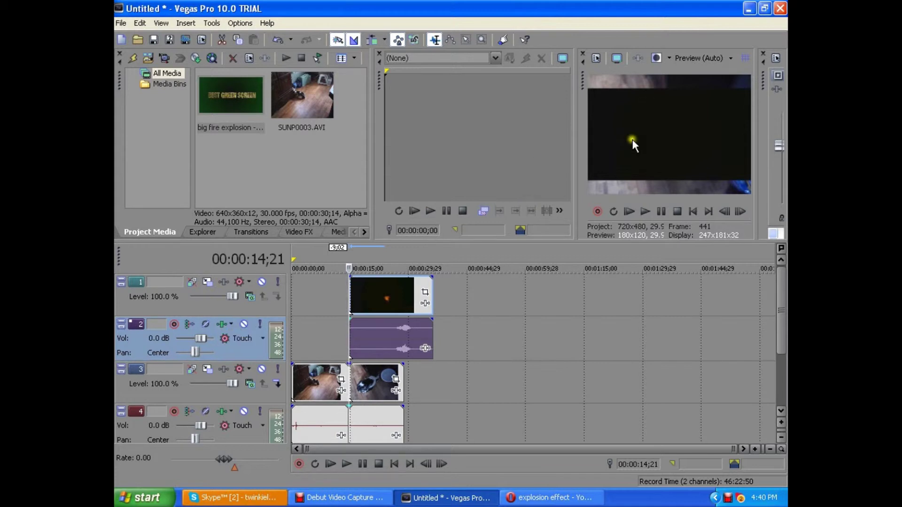
Set track 1's compositing mode to Screen.
{"action": "left_click", "coordinate": [229, 325]}
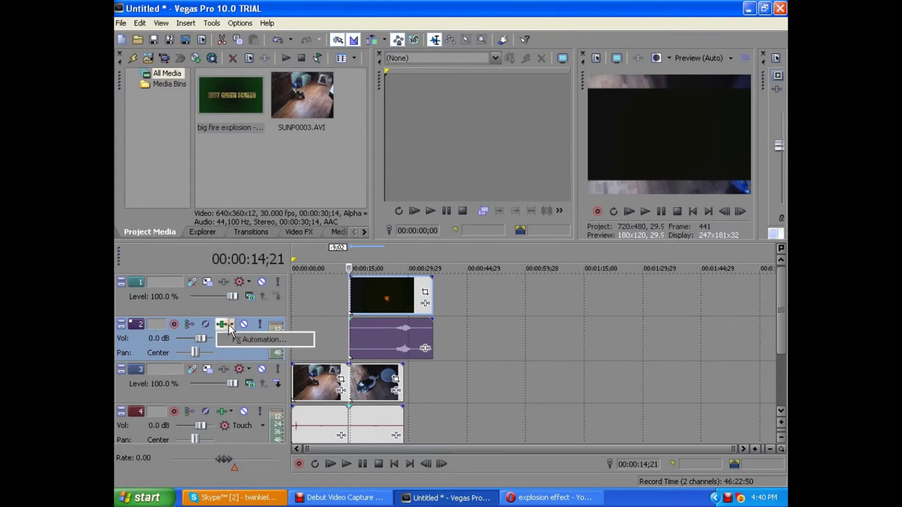
{"action": "left_click", "coordinate": [249, 295]}
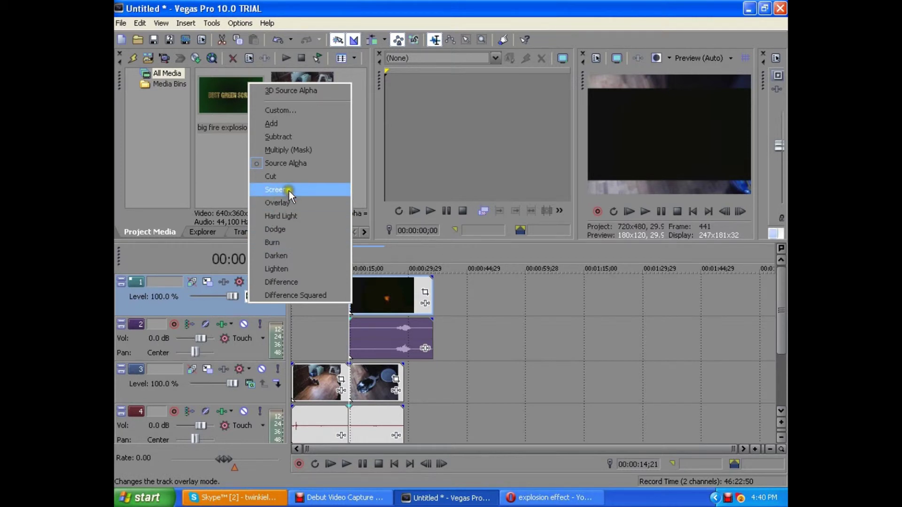
{"action": "left_click", "coordinate": [289, 191]}
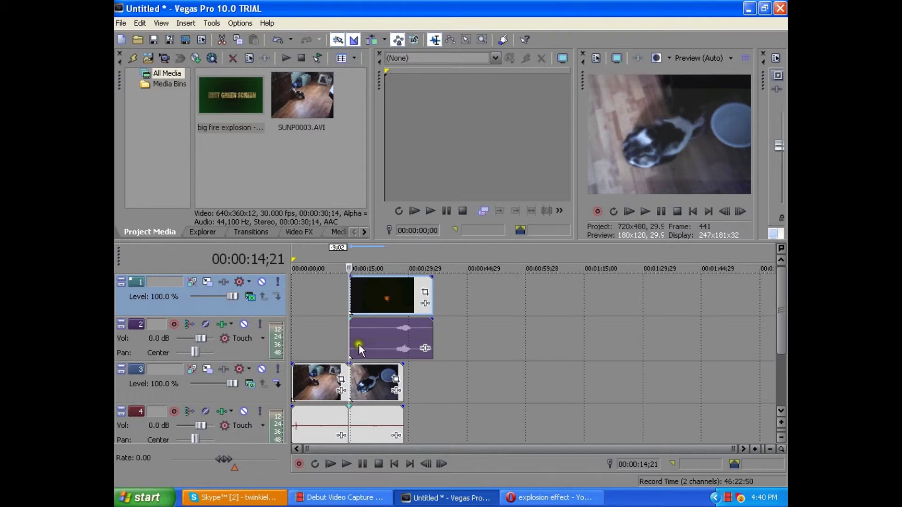
Add Sony Chroma Keyer to the explosion event through Video Event FX and expand its settings.
{"action": "right_click", "coordinate": [372, 284]}
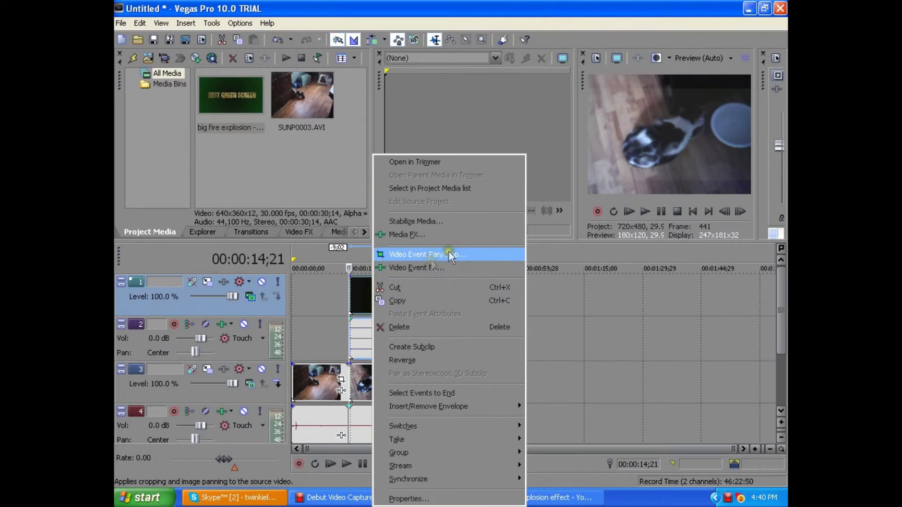
{"action": "left_click", "coordinate": [444, 266]}
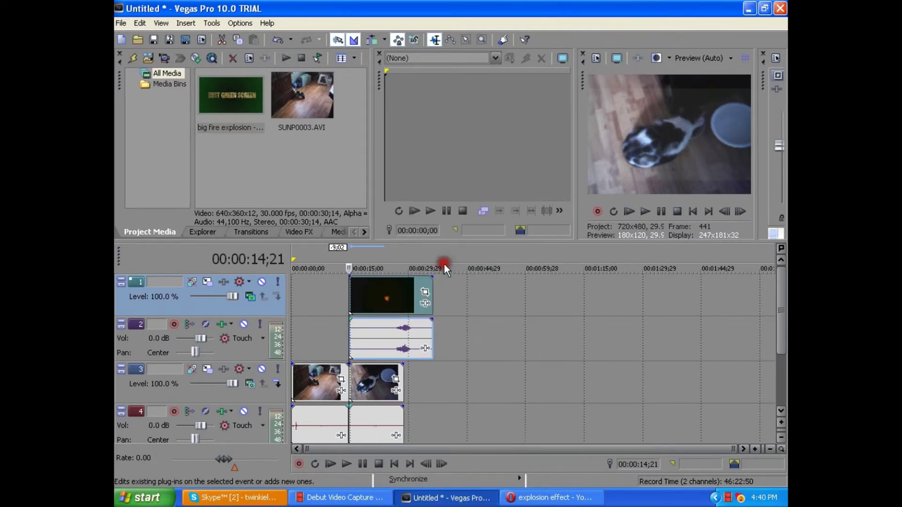
{"action": "left_click", "coordinate": [425, 301]}
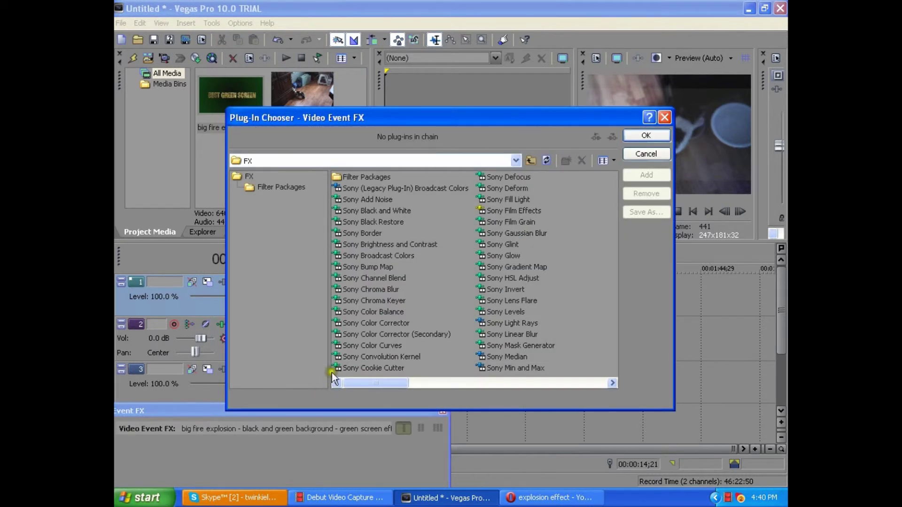
{"action": "double_click", "coordinate": [371, 302]}
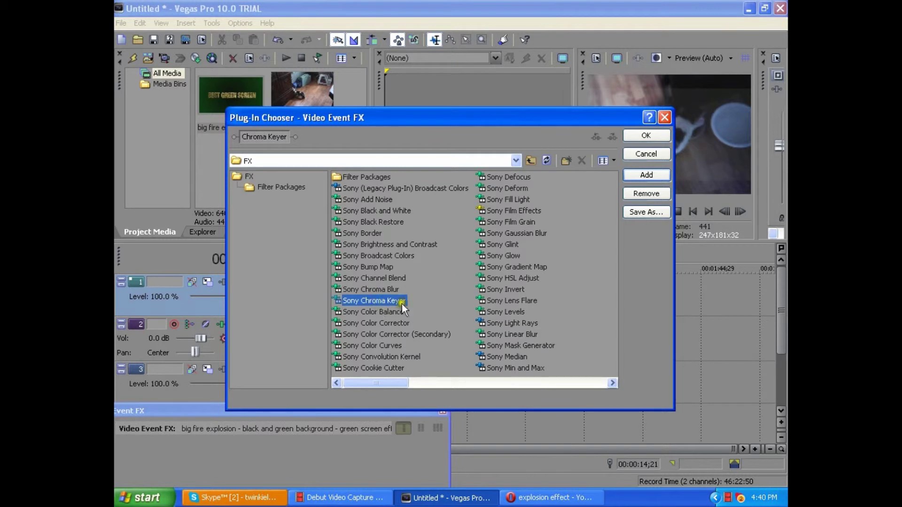
{"action": "left_click", "coordinate": [640, 137]}
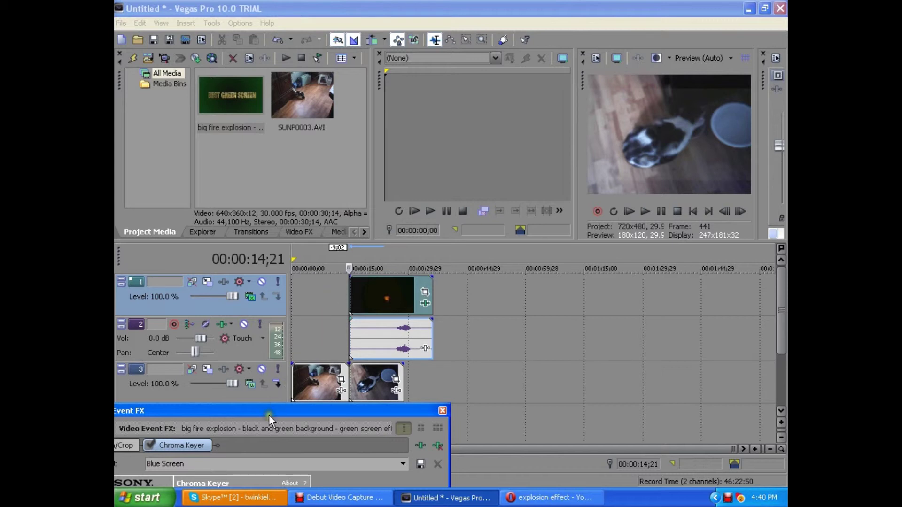
{"action": "left_click_drag", "start_coordinate": [269, 415], "coordinate": [337, 210]}
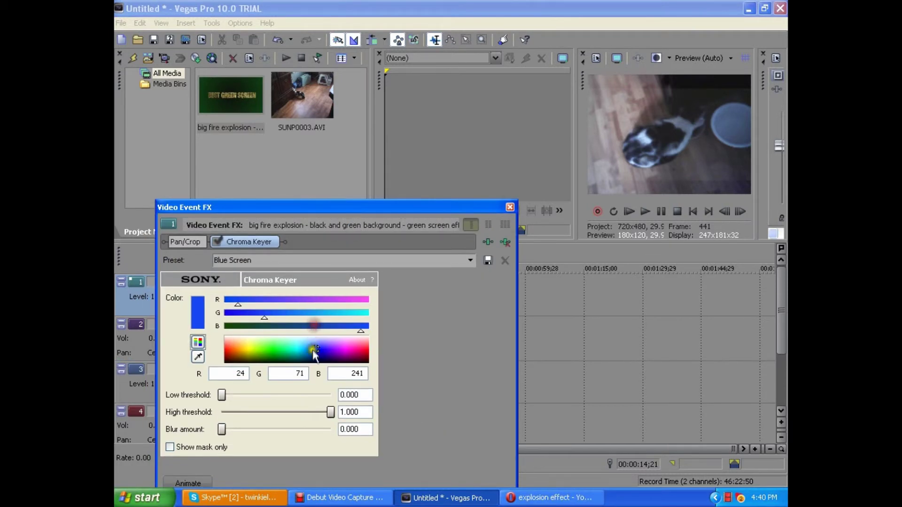
Change the Chroma Keyer key colour from blue to pure black (RGB 0,0,0), then close it.
{"action": "left_click_drag", "start_coordinate": [305, 351], "coordinate": [270, 351]}
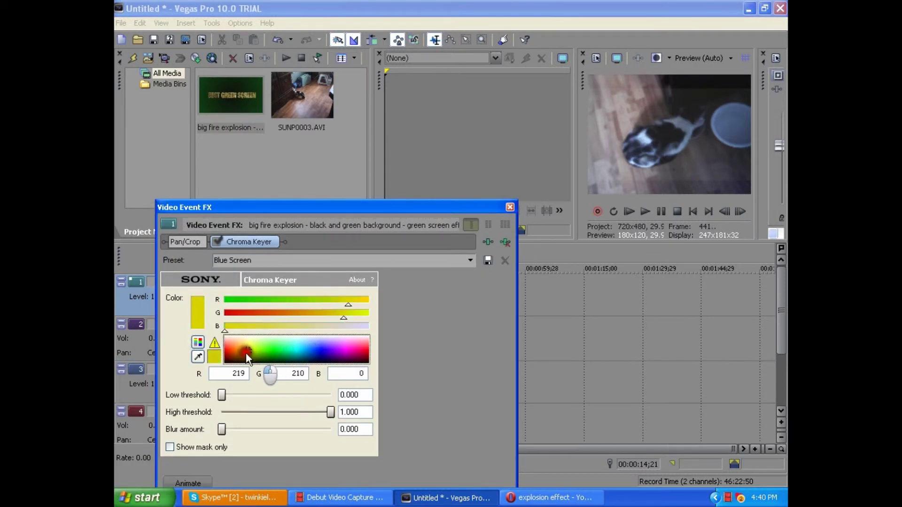
{"action": "left_click_drag", "start_coordinate": [270, 350], "coordinate": [165, 429]}
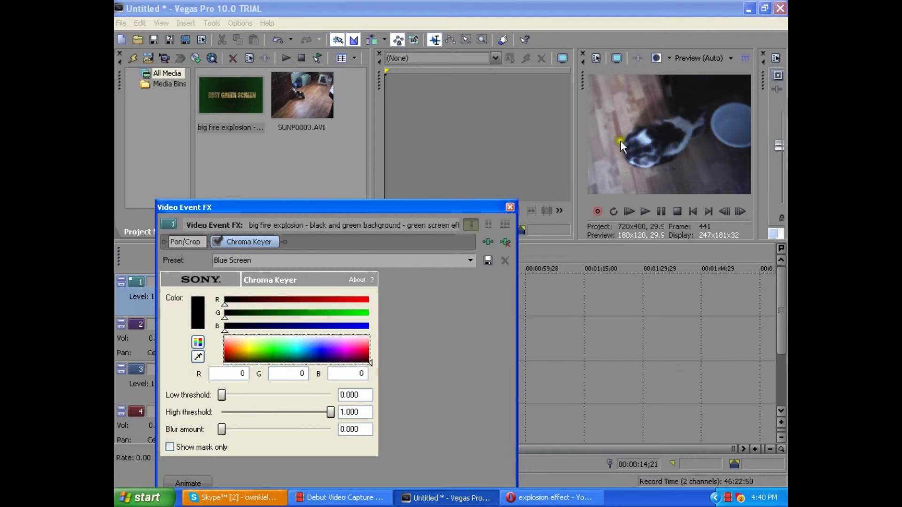
{"action": "left_click", "coordinate": [510, 207]}
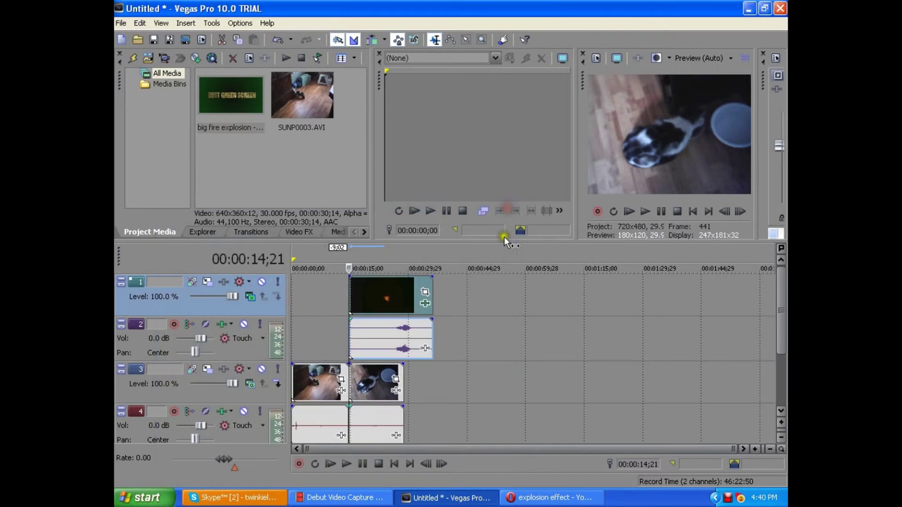
Replay the composite from the explosion's start, stopping just after the fireball burst.
{"action": "left_click", "coordinate": [342, 379]}
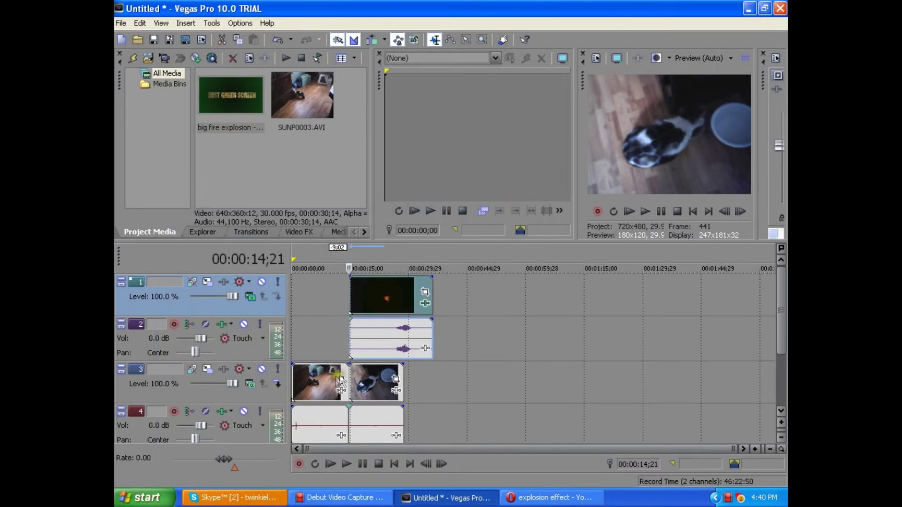
{"action": "left_click", "coordinate": [660, 211]}
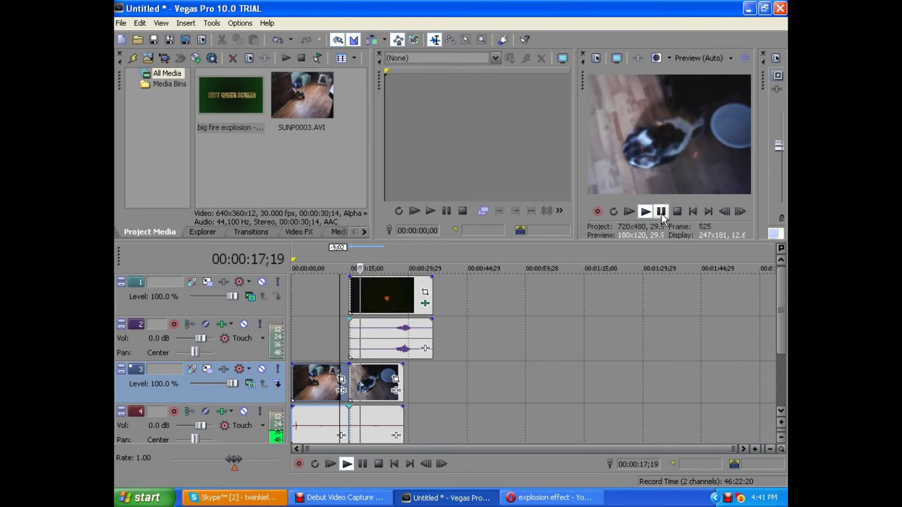
{"action": "left_click", "coordinate": [661, 215]}
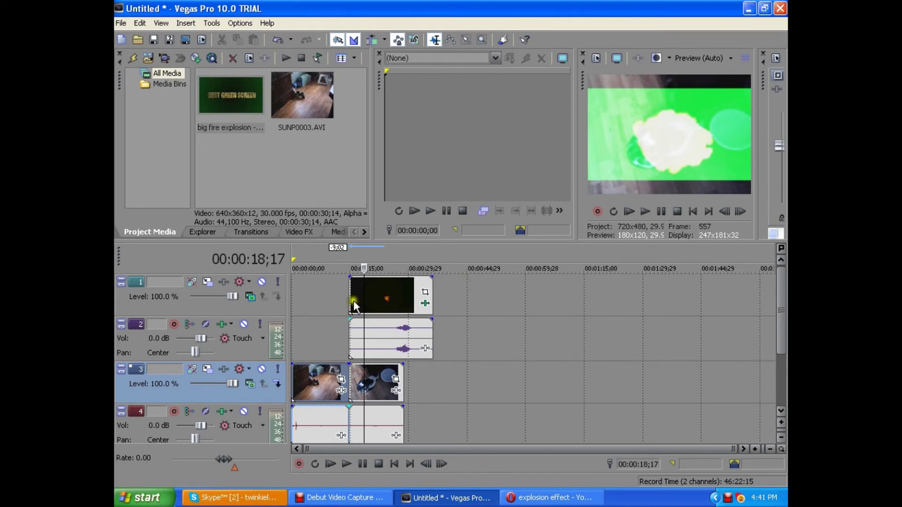
{"action": "left_click", "coordinate": [353, 303]}
{"action": "left_click", "coordinate": [662, 213]}
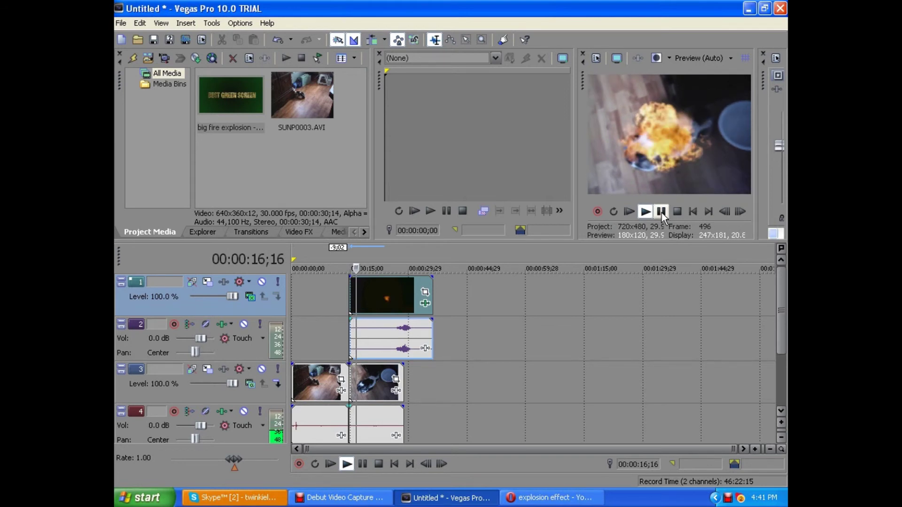
{"action": "left_click", "coordinate": [662, 213]}
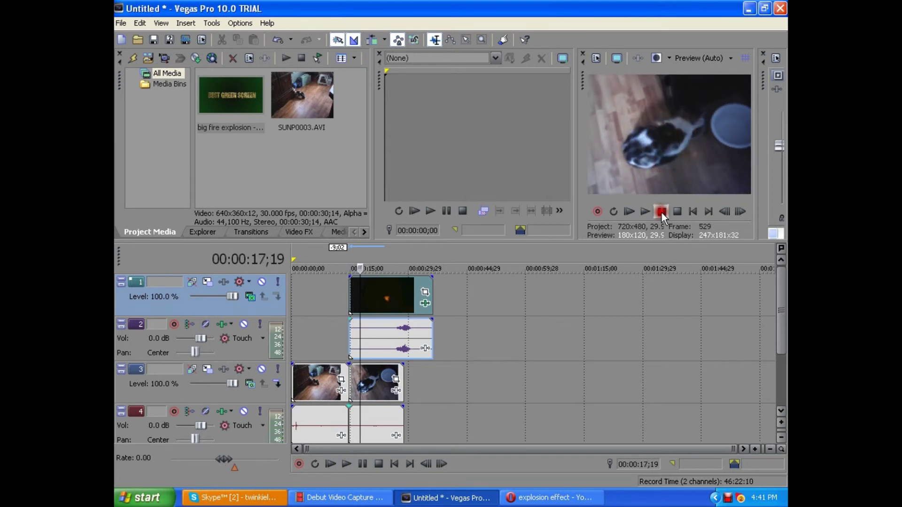
{"action": "left_click", "coordinate": [405, 296]}
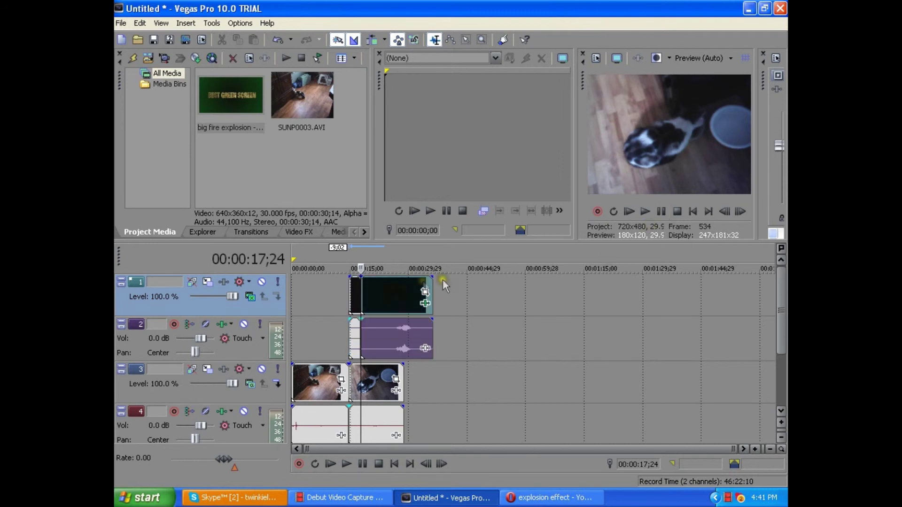
Delete the explosion video and audio remaining after the burst.
{"action": "right_click", "coordinate": [390, 297]}
{"action": "left_click", "coordinate": [410, 316]}
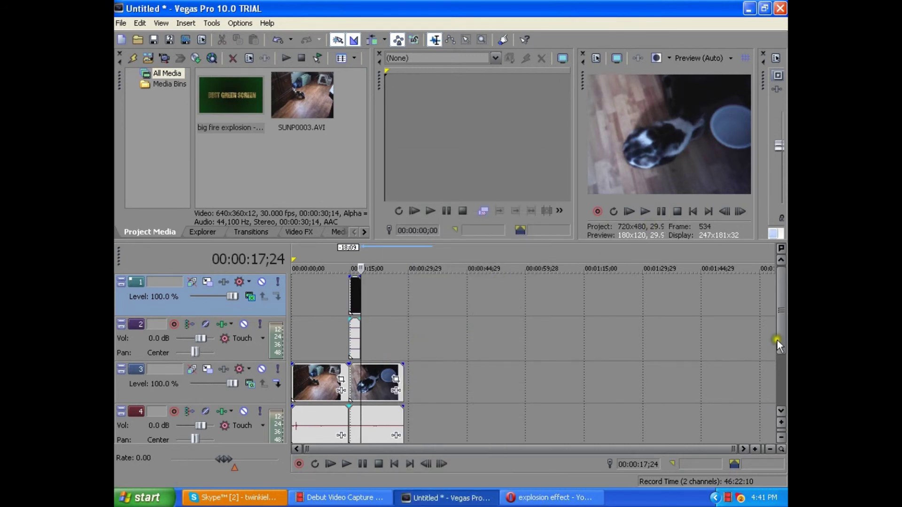
{"action": "left_click_drag", "start_coordinate": [783, 335], "coordinate": [782, 359]}
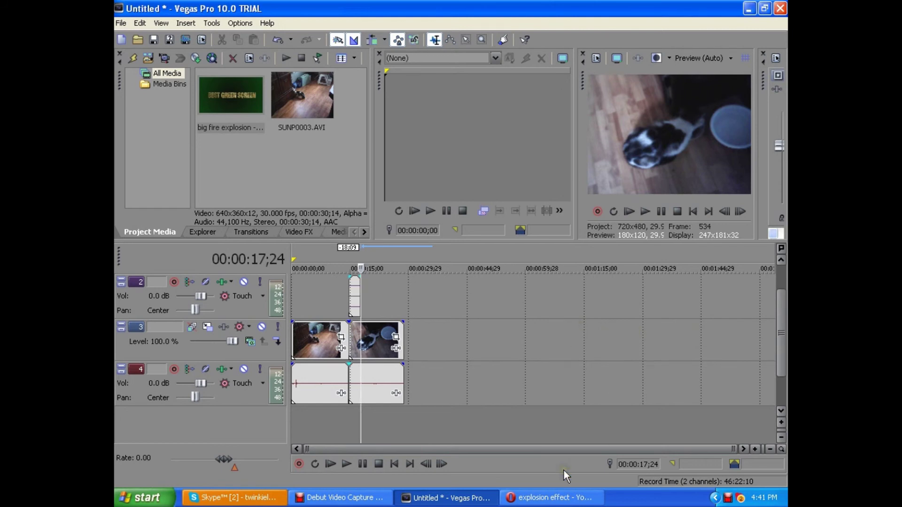
Bring Debut Video Capture to the front from the Windows taskbar.
{"action": "left_click", "coordinate": [369, 497]}
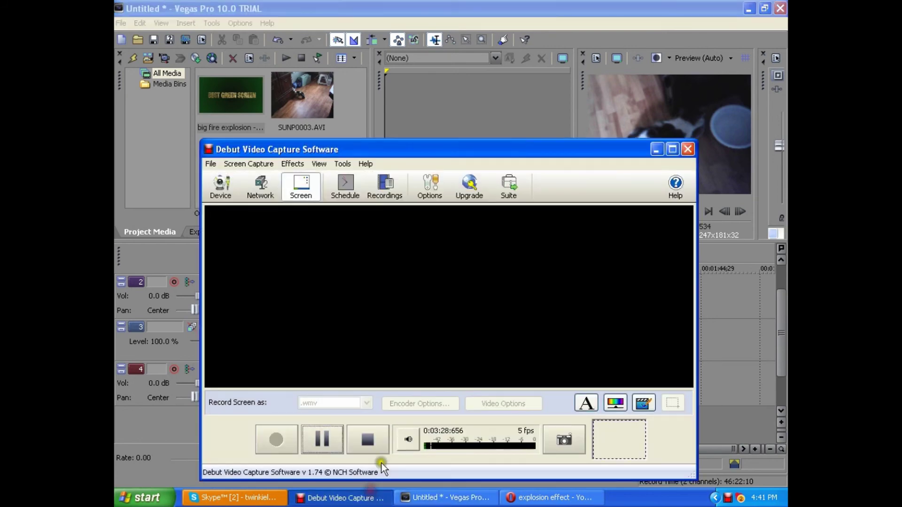